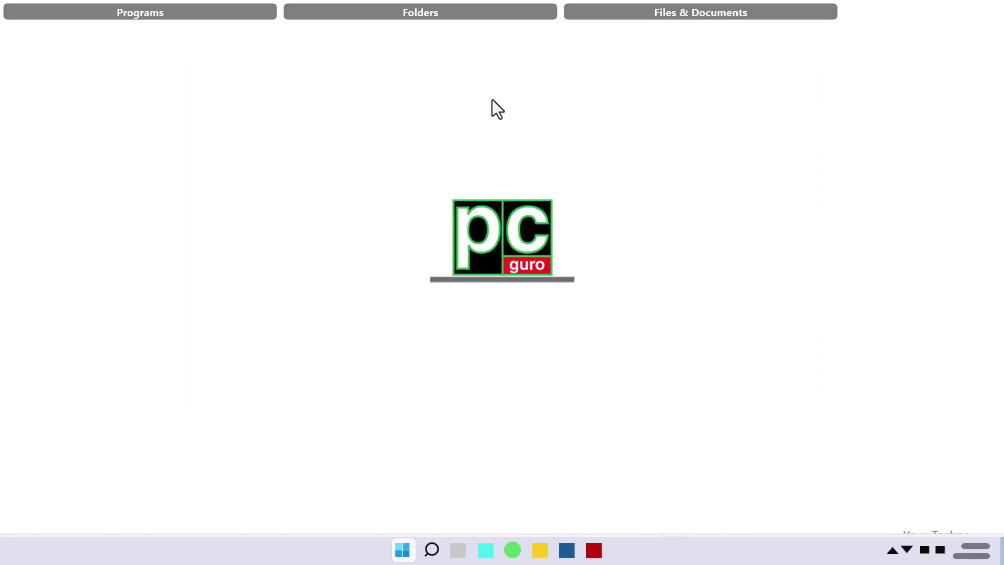
# Launch Excel from a Start menu search for 'excel' to get blank Book1
pyautogui.press('super')
pyautogui.write('ex')
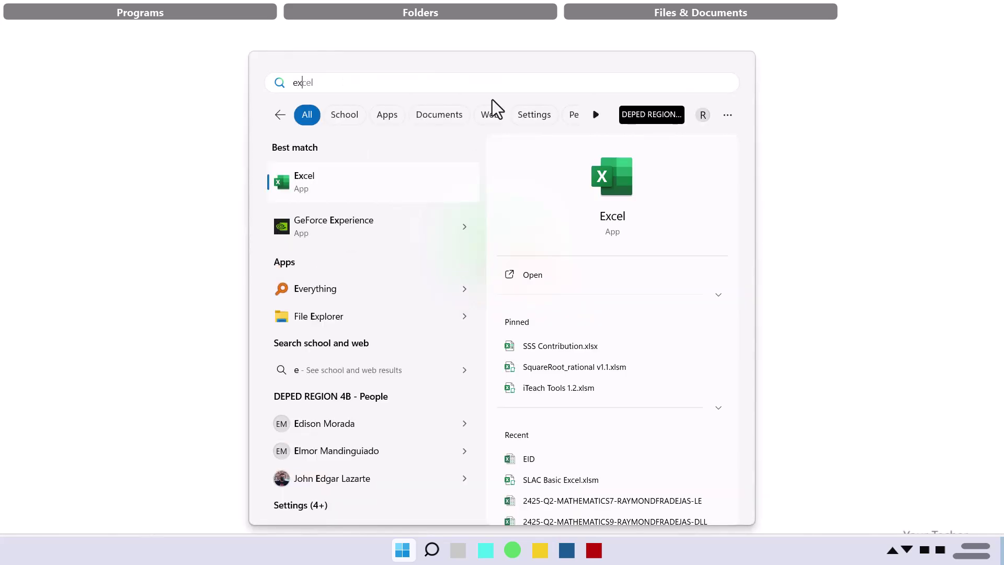
pyautogui.write('c')
pyautogui.press('Return')
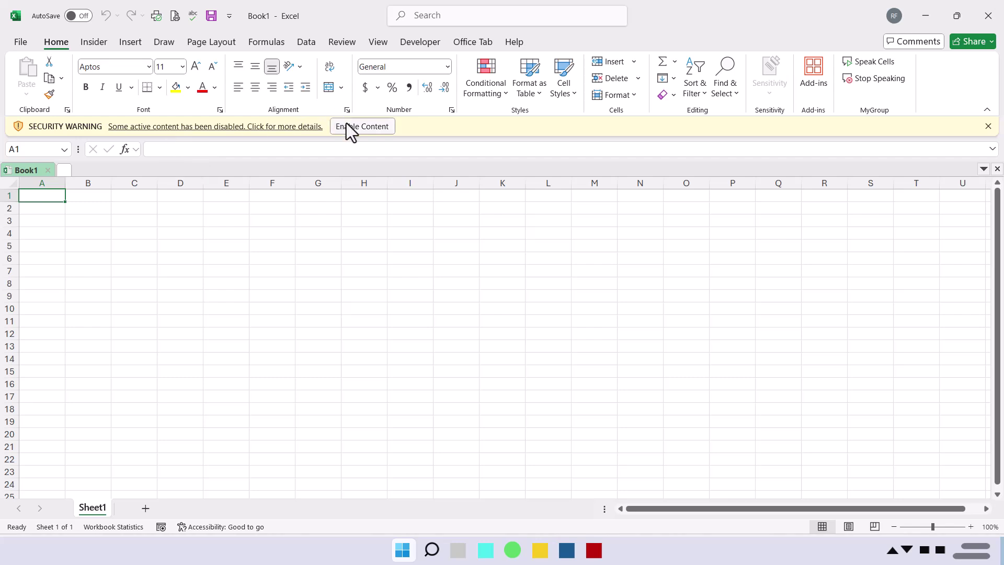
# Enable Book1's blocked content, show the Developer tab, try Alt+F11, then minimise Excel
pyautogui.click(362, 126)
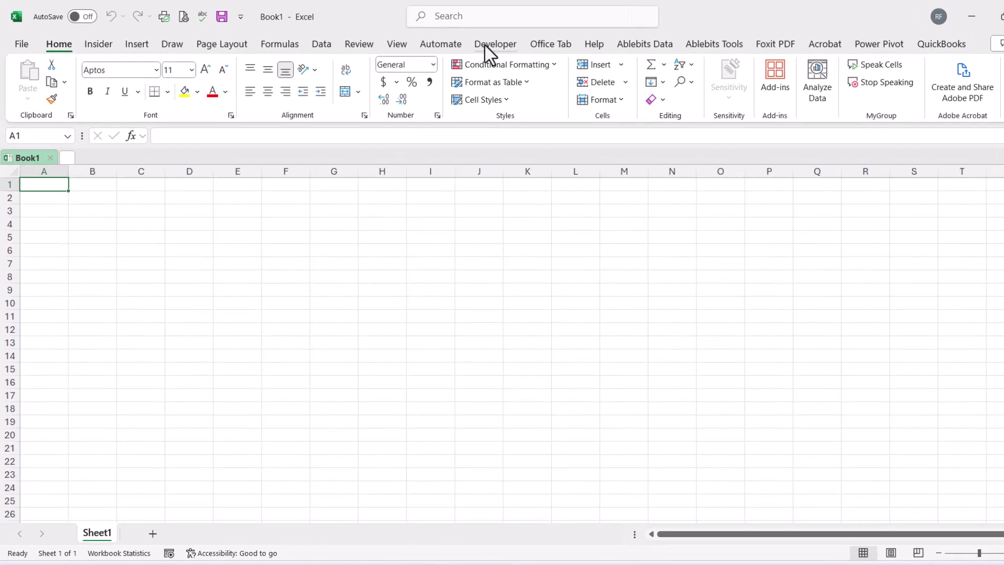
pyautogui.click(471, 42)
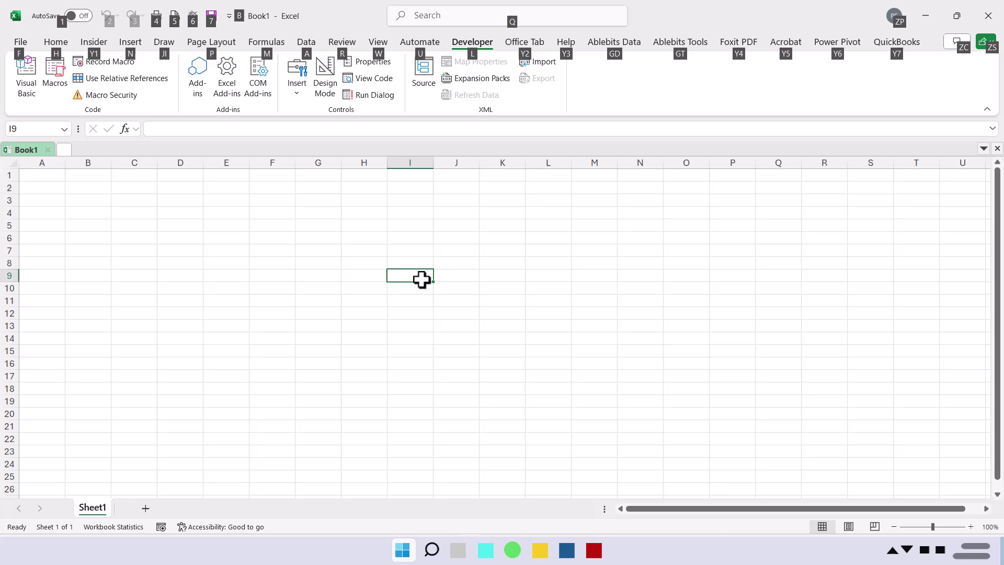
pyautogui.press('alt')
pyautogui.click(927, 13)
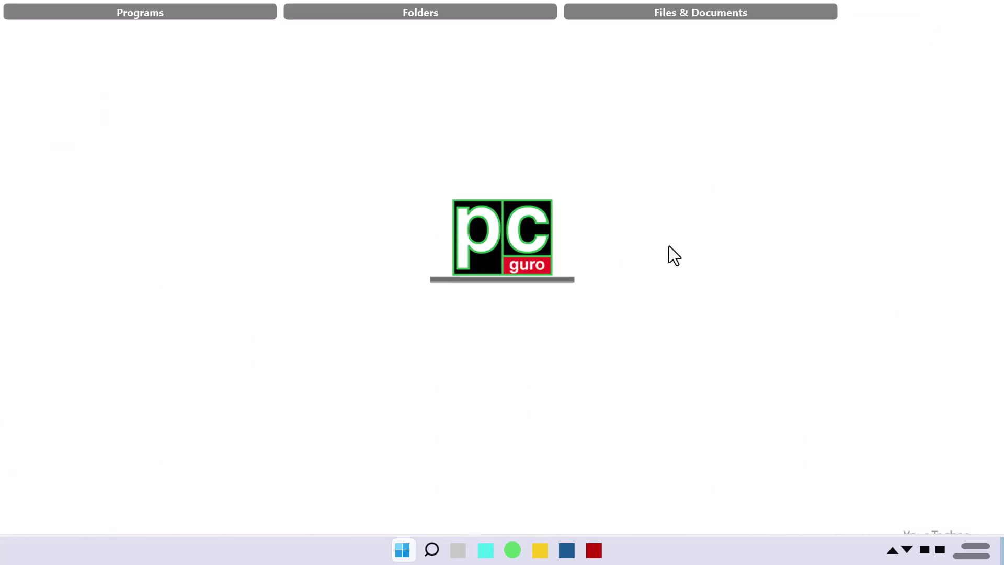
# Launch GeForce Experience from a Start menu search for 'gef'
pyautogui.press('super')
pyautogui.write('ge')
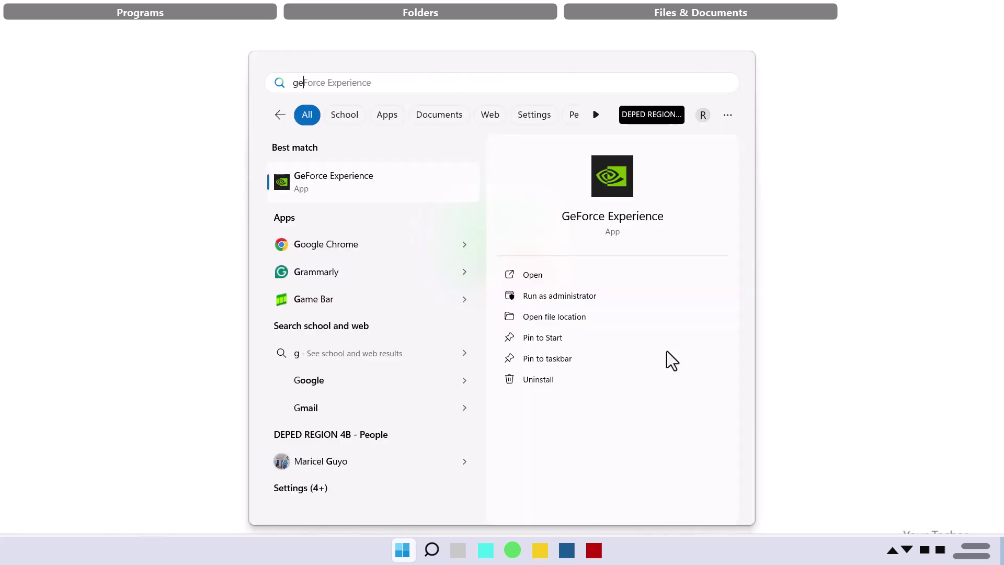
pyautogui.write('f')
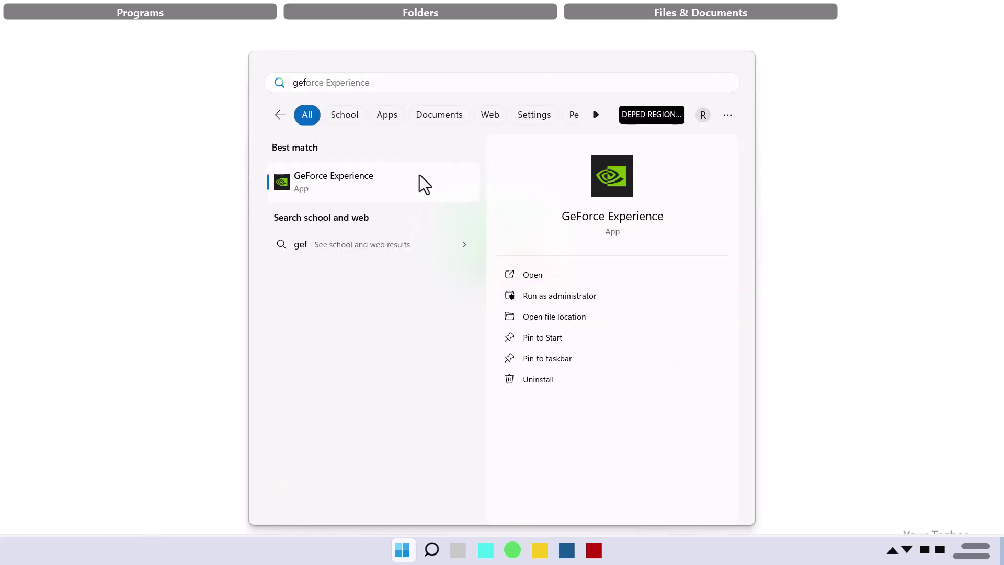
pyautogui.click(425, 184)
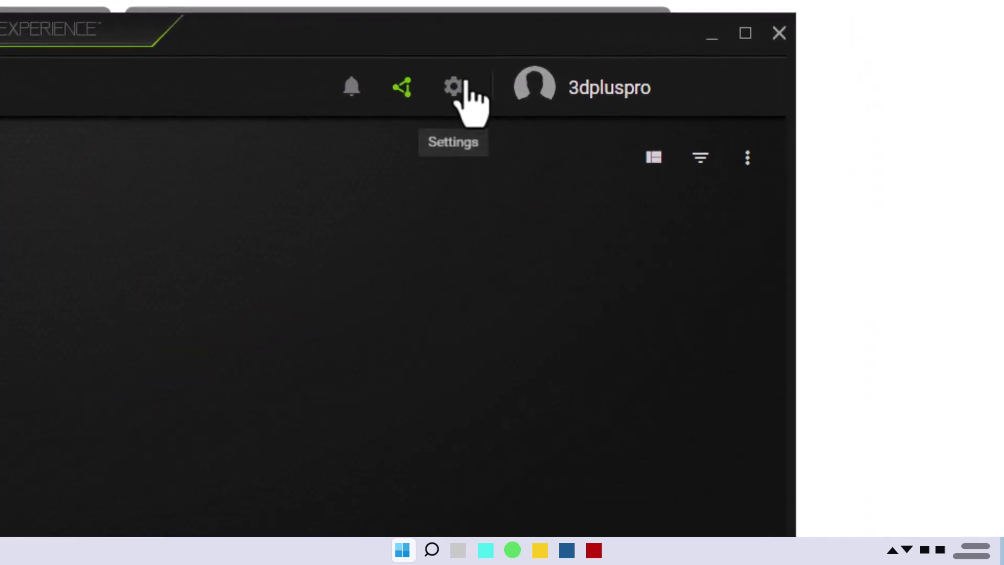
# Go from GeForce Experience Settings into the In-Game Overlay's own settings
pyautogui.click(467, 83)
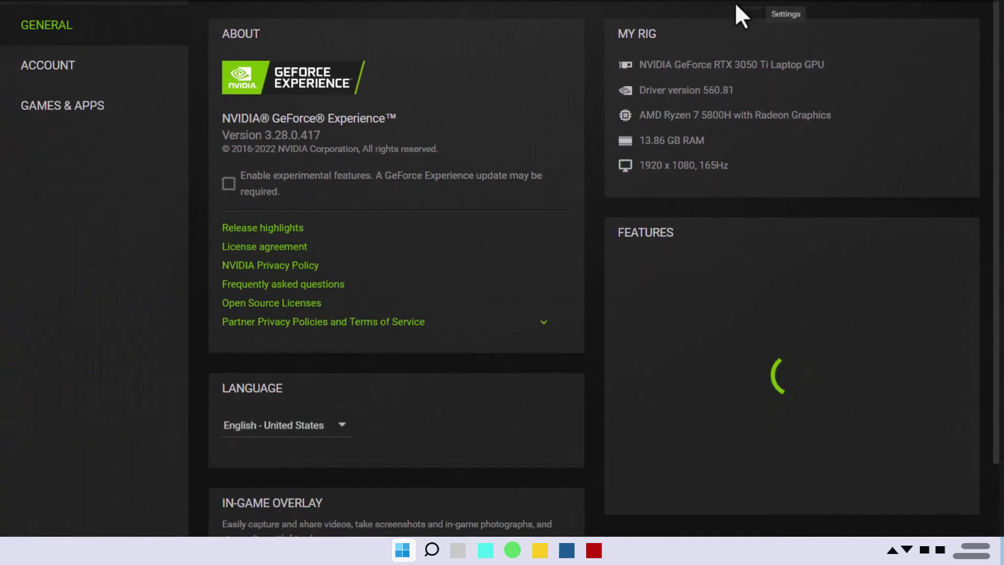
pyautogui.scroll(-1, 429, 297)
pyautogui.scroll(-1, 433, 324)
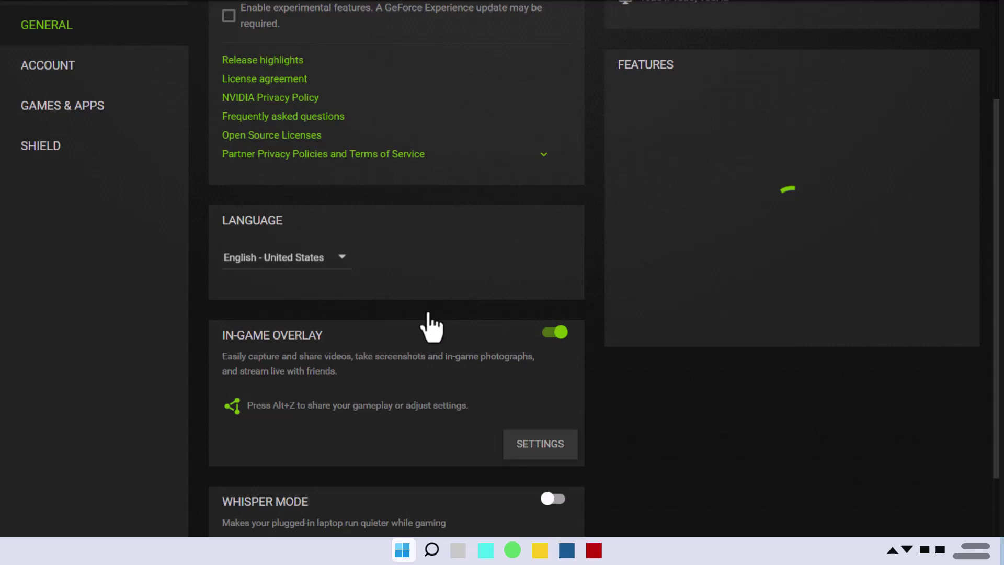
pyautogui.scroll(-1, 432, 324)
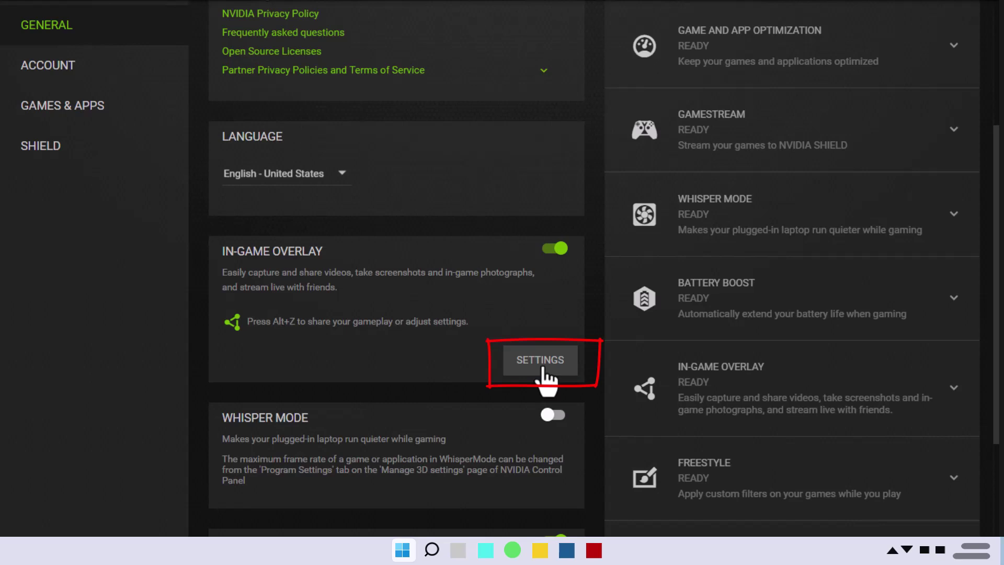
pyautogui.click(547, 362)
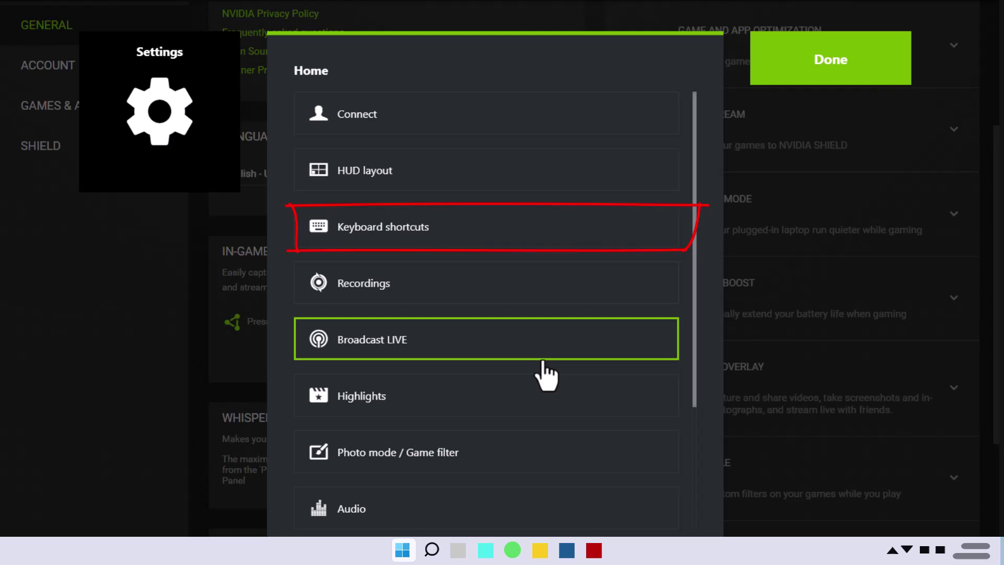
# Show the overlay's Keyboard shortcuts list down to the Broadcast LIVE Alt+F11 binding
pyautogui.click(529, 243)
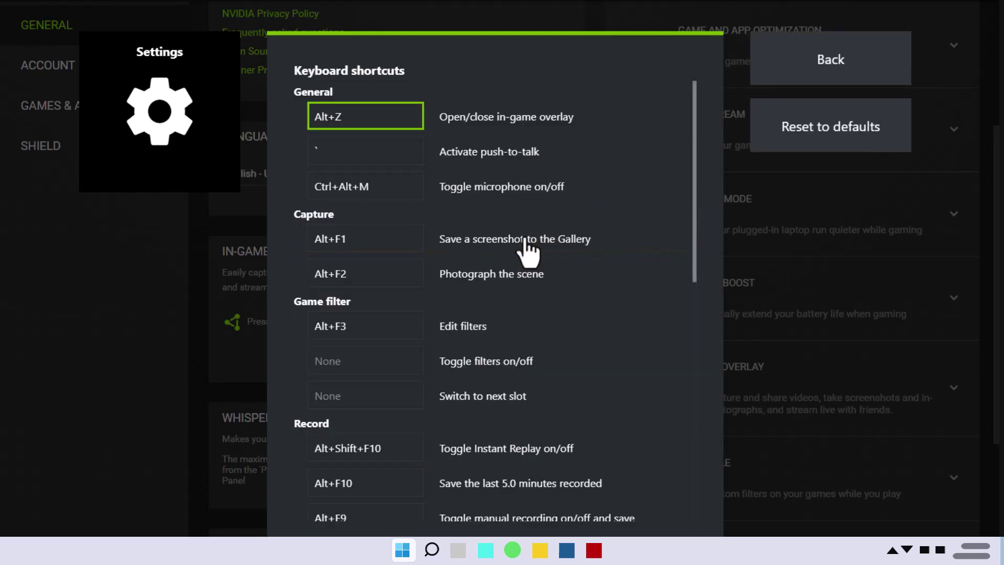
pyautogui.scroll(-1, 396, 254)
pyautogui.scroll(-1, 396, 255)
pyautogui.scroll(-1, 397, 254)
pyautogui.scroll(-1, 398, 273)
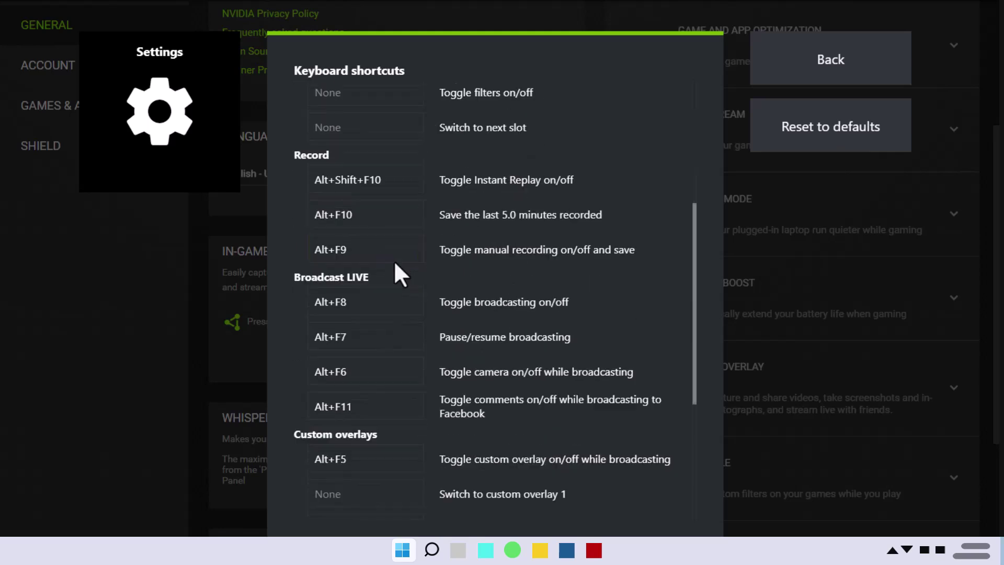
pyautogui.scroll(-1, 399, 273)
pyautogui.scroll(-1, 398, 273)
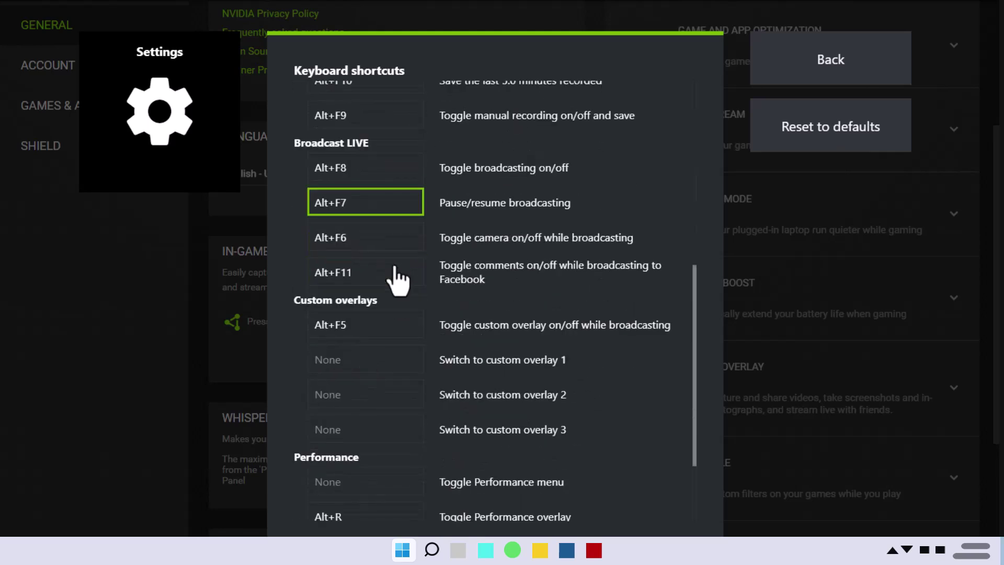
pyautogui.scroll(-1, 399, 279)
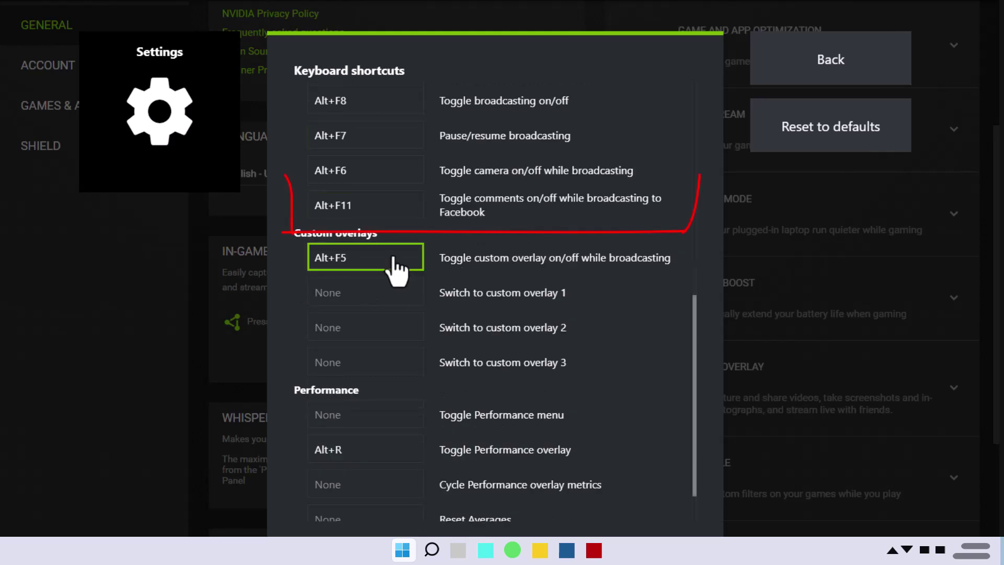
# Clear the Alt+F11 Facebook comments-toggle shortcut to None and exit the overlay
pyautogui.click(404, 212)
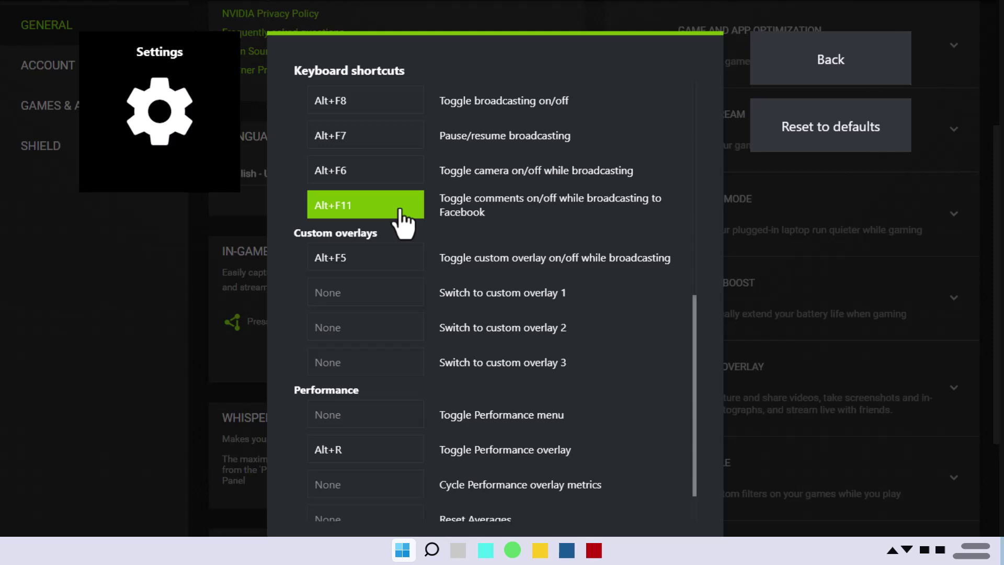
pyautogui.press('BackSpace')
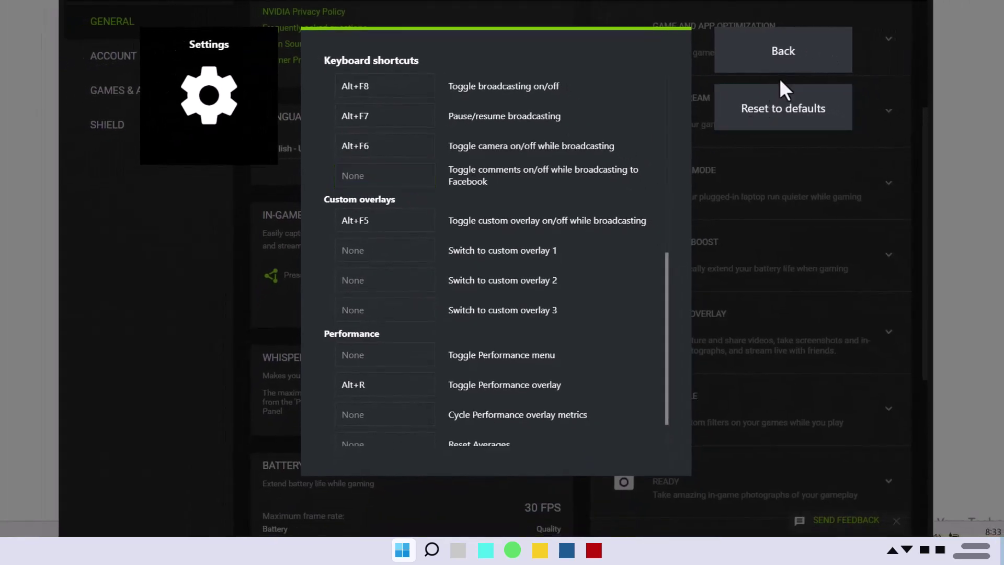
pyautogui.click(793, 57)
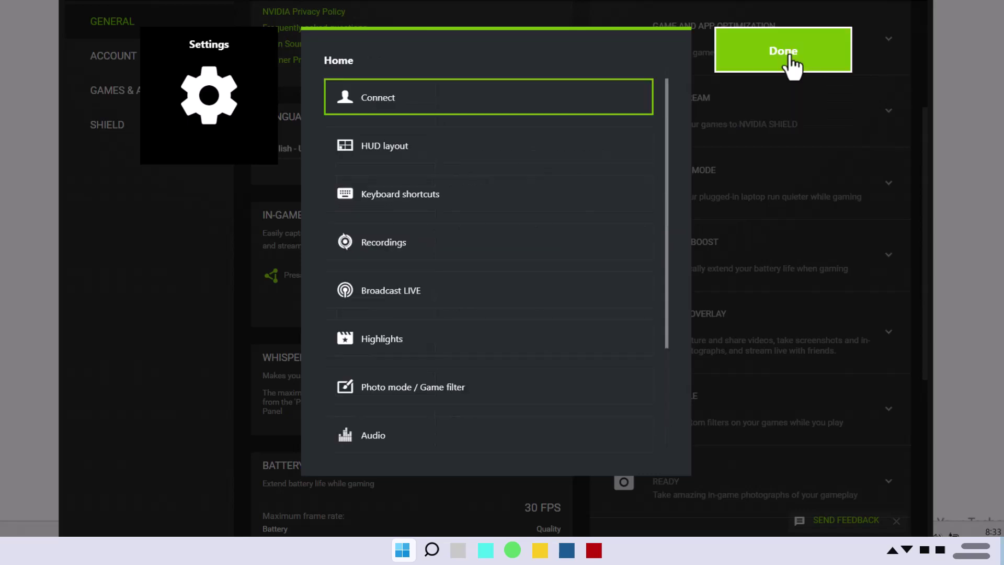
pyautogui.click(793, 65)
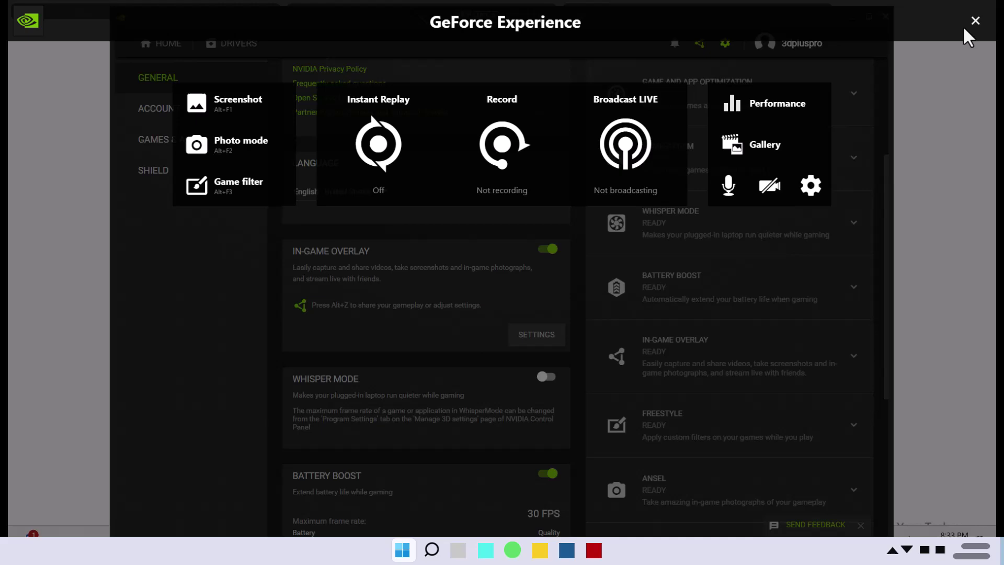
pyautogui.click(977, 21)
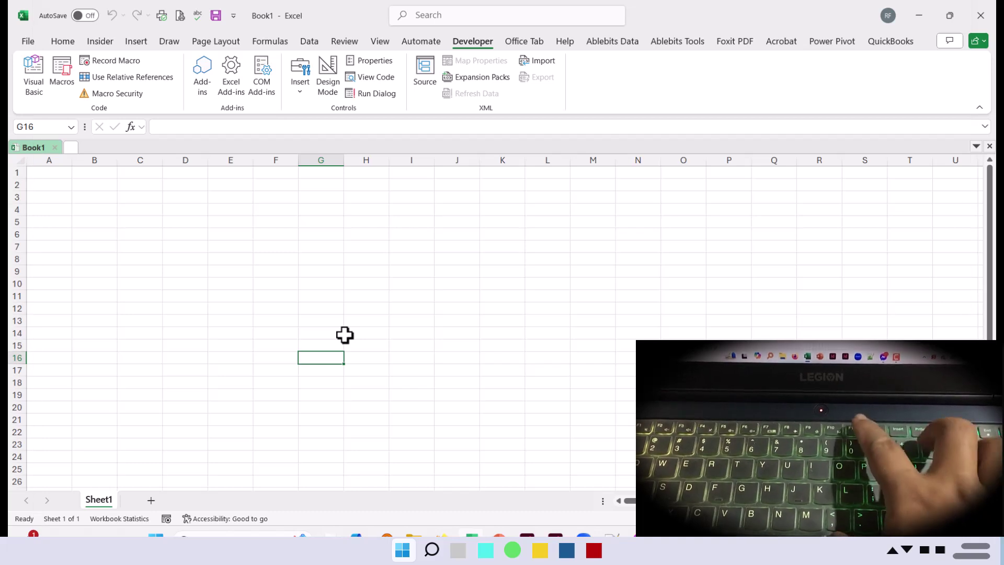
pyautogui.hotkey('alt', 'F11')
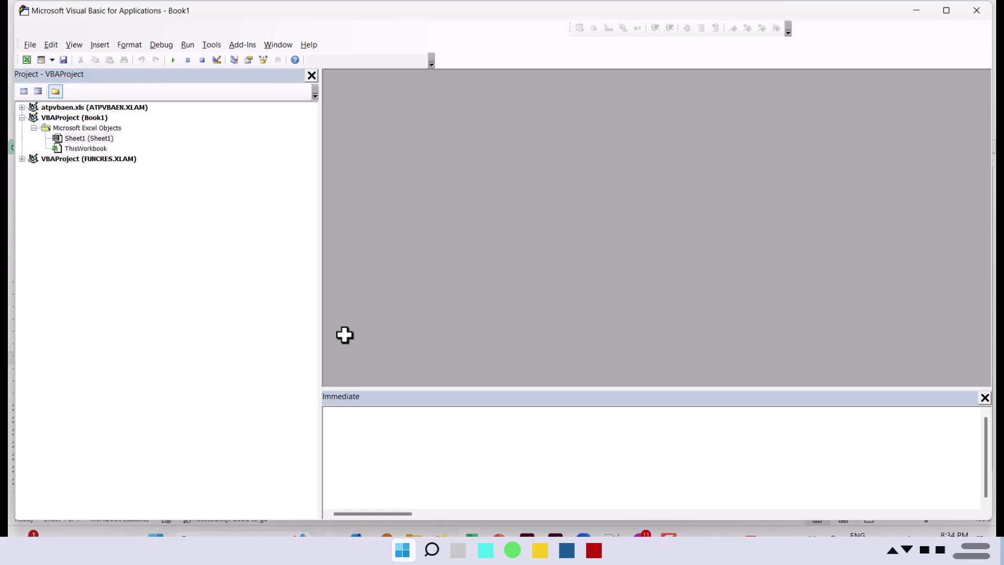
pyautogui.click(976, 11)
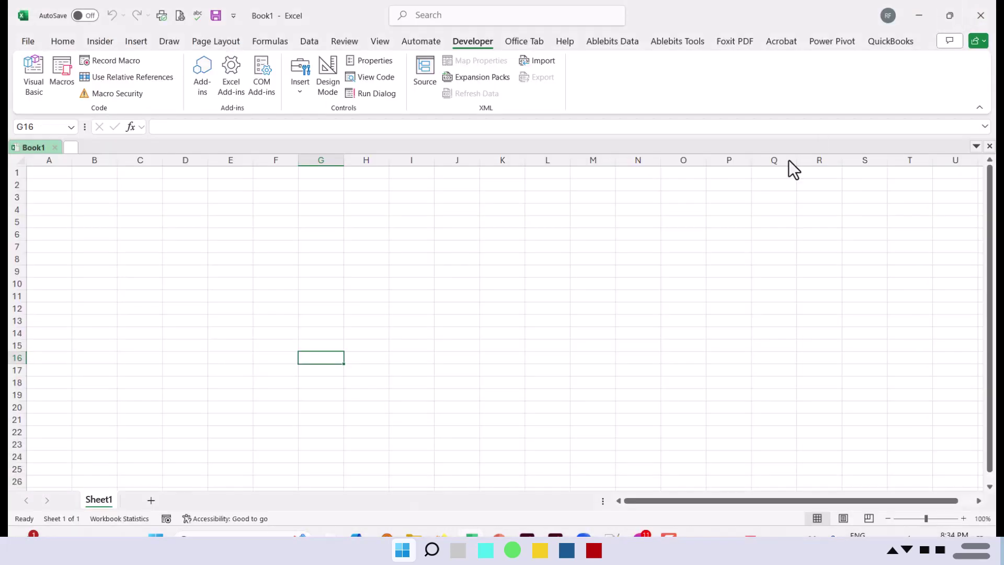